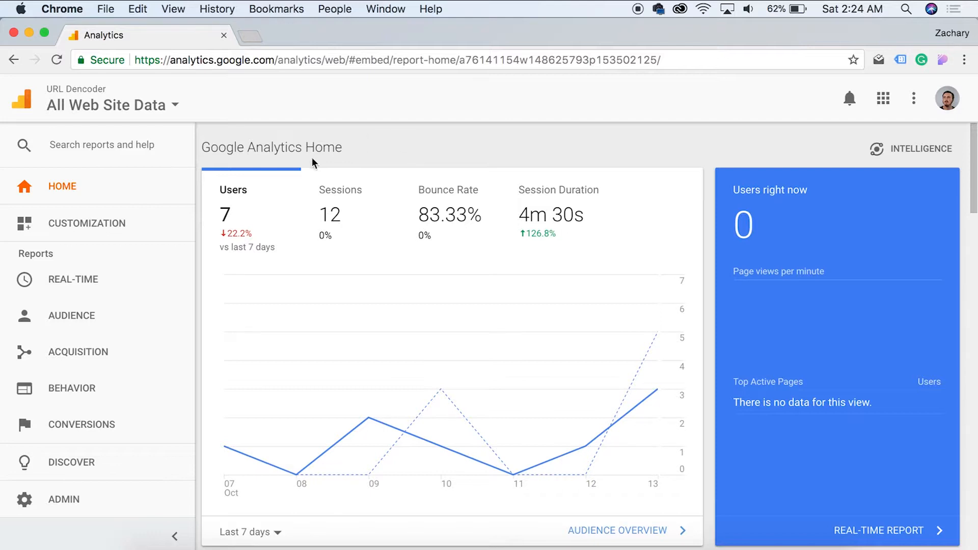
Start a new filter named "Test" in the account-level All Filters administration.
{"action": "left_click", "coordinate": [59, 498]}
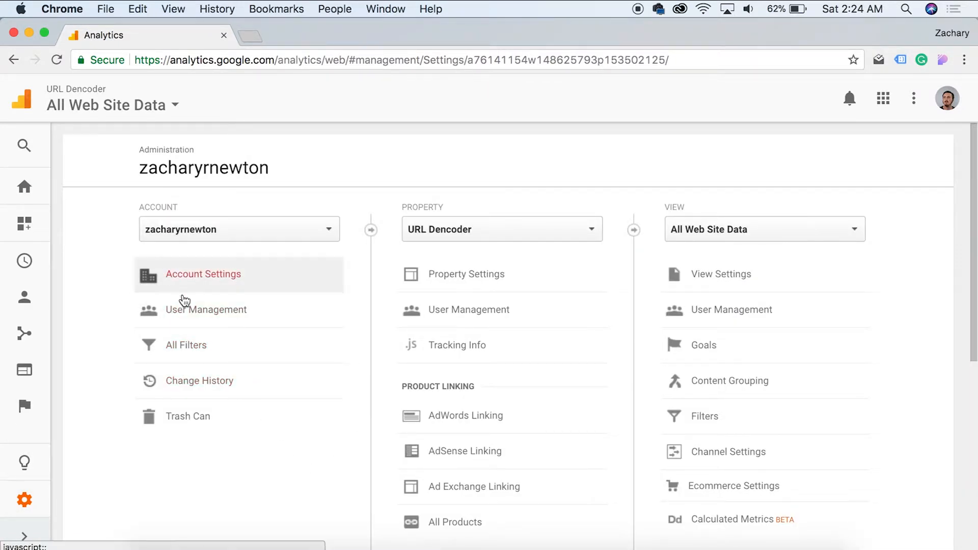
{"action": "left_click", "coordinate": [194, 348]}
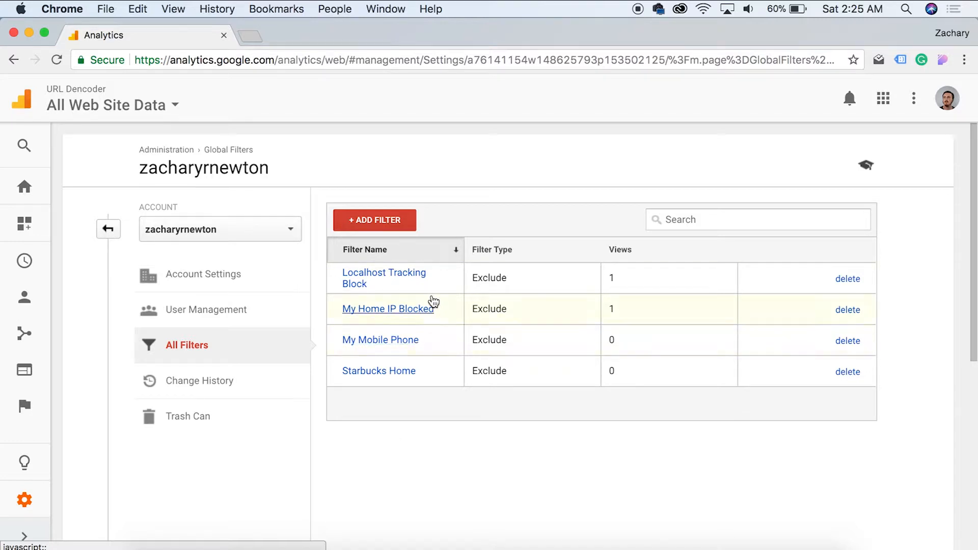
{"action": "left_click", "coordinate": [392, 231]}
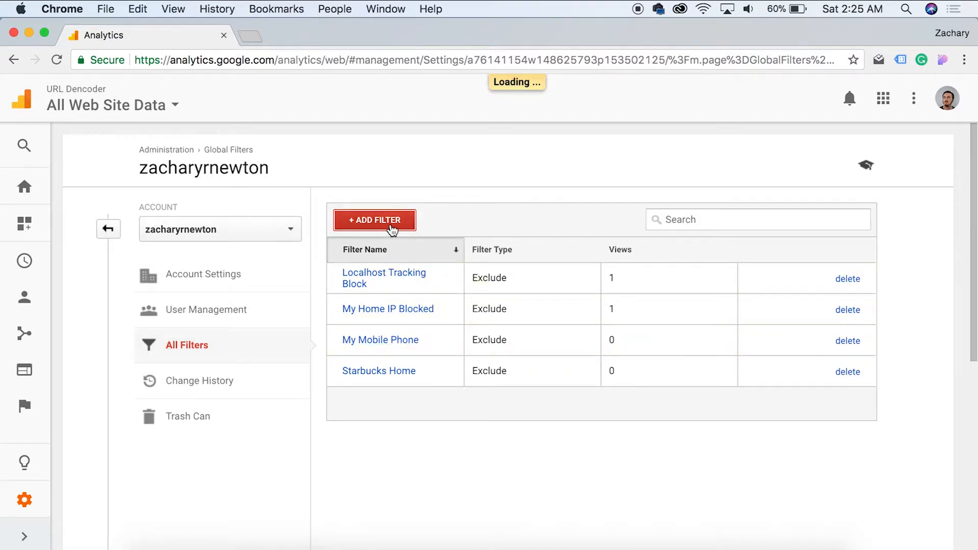
{"action": "scroll", "coordinate": [517, 321], "scroll_direction": "down", "scroll_amount": 3}
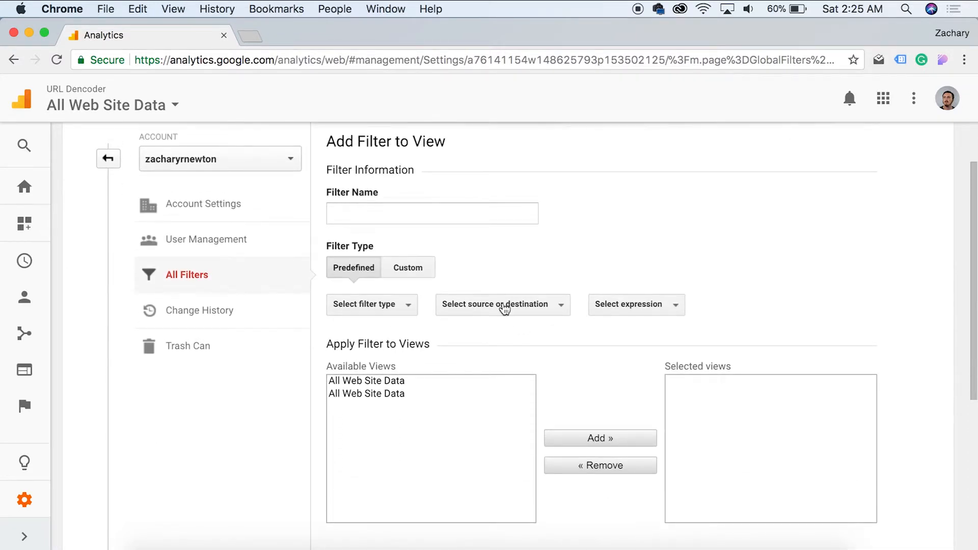
{"action": "left_click", "coordinate": [406, 215]}
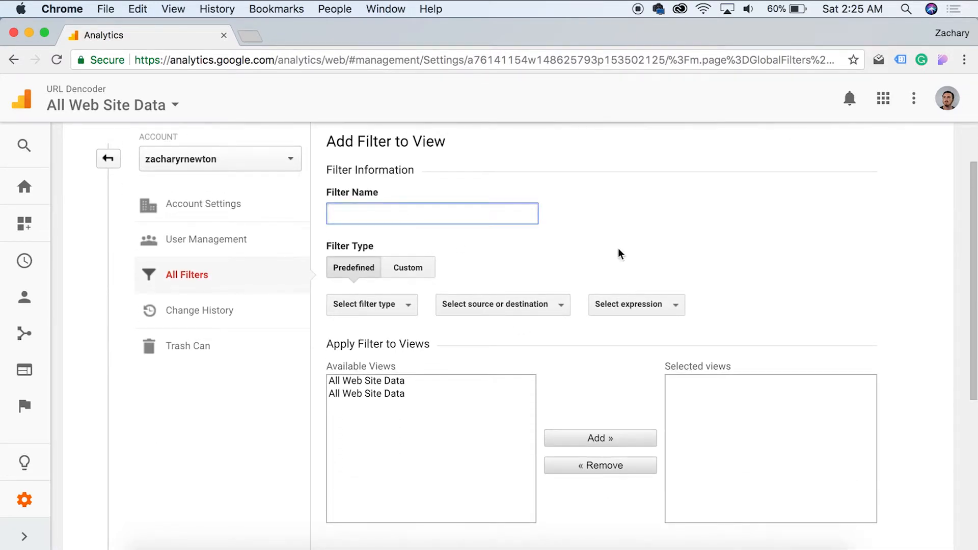
{"action": "type", "text": "Test"}
{"action": "left_click", "coordinate": [404, 269]}
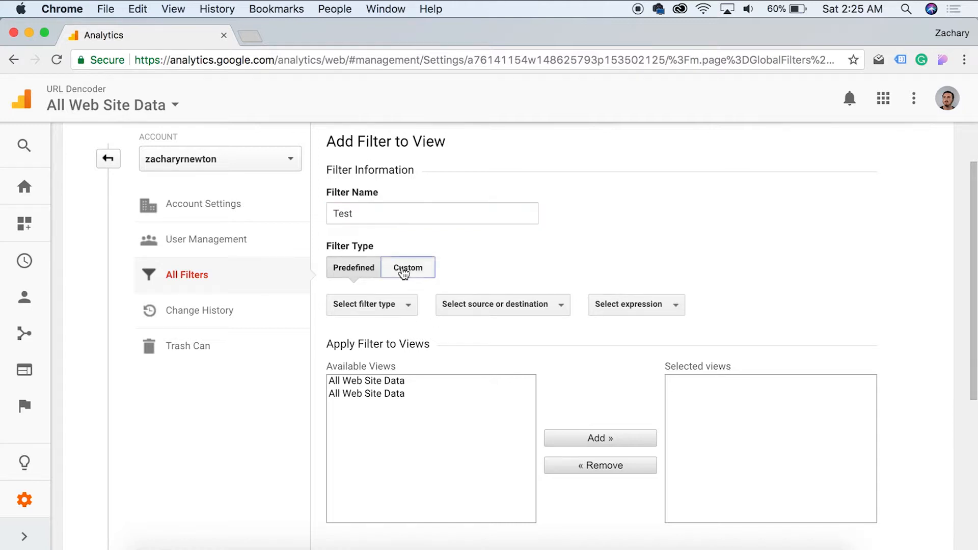
{"action": "scroll", "coordinate": [402, 270], "scroll_direction": "down", "scroll_amount": 5}
{"action": "scroll", "coordinate": [402, 267], "scroll_direction": "up", "scroll_amount": 3}
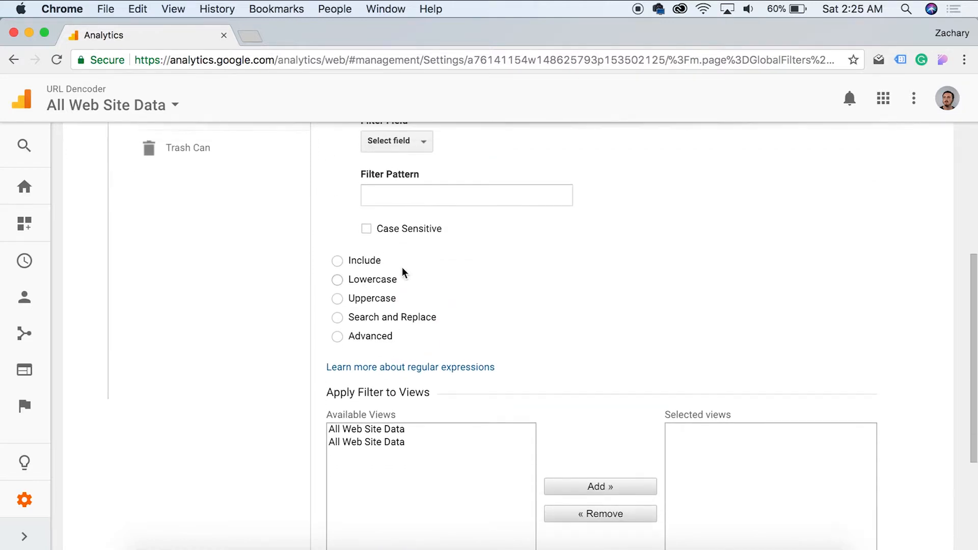
{"action": "scroll", "coordinate": [402, 267], "scroll_direction": "up", "scroll_amount": 1}
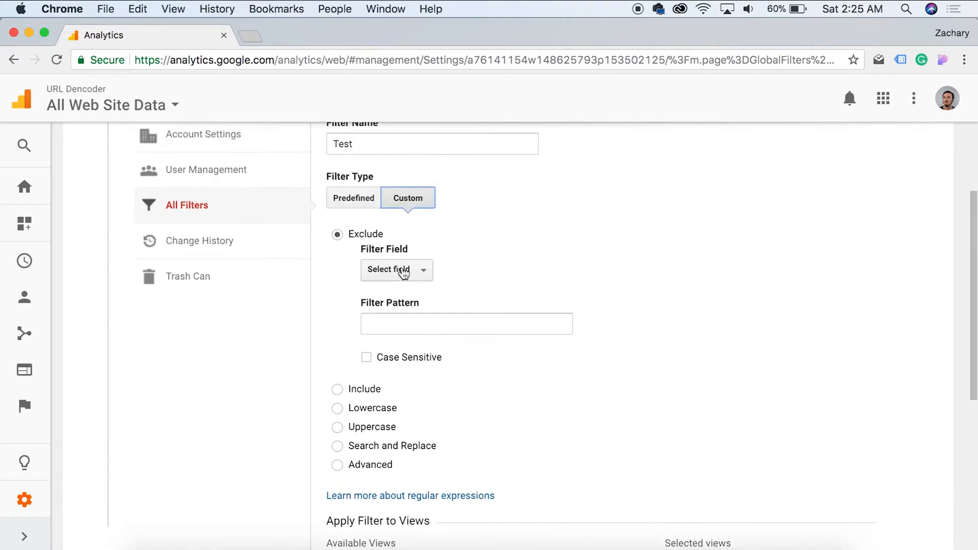
{"action": "left_click", "coordinate": [370, 207]}
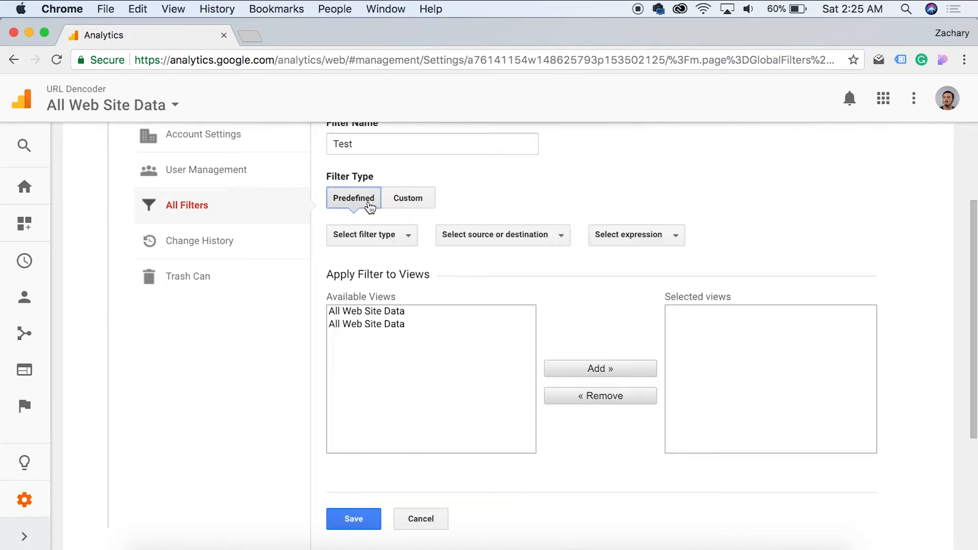
Configure the predefined filter to exclude traffic from the IP addresses that are equal to a given address.
{"action": "left_click", "coordinate": [410, 246]}
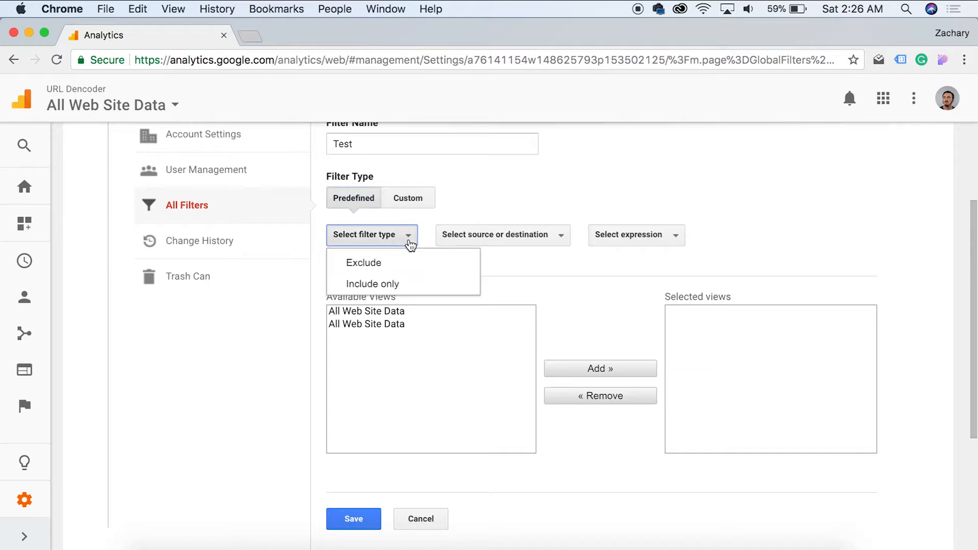
{"action": "left_click", "coordinate": [376, 262]}
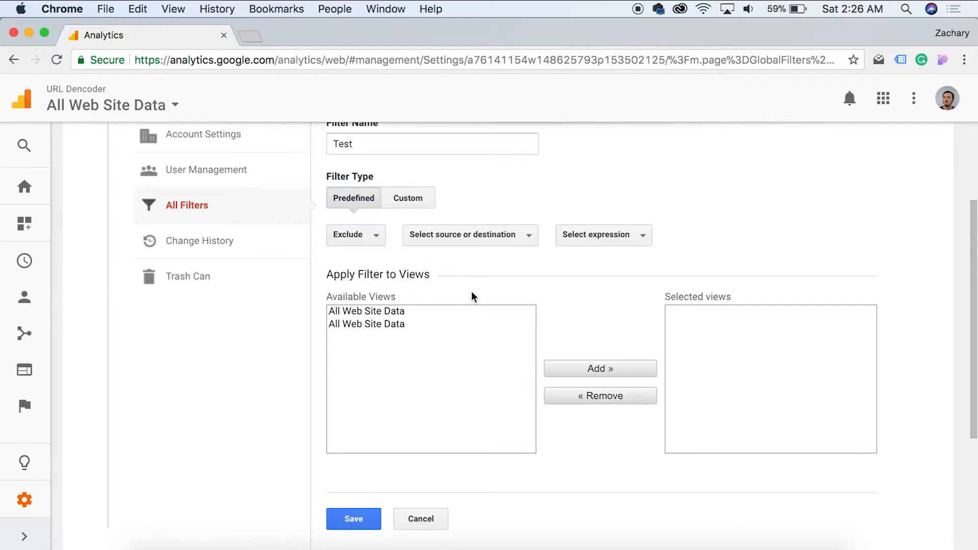
{"action": "left_click", "coordinate": [456, 243]}
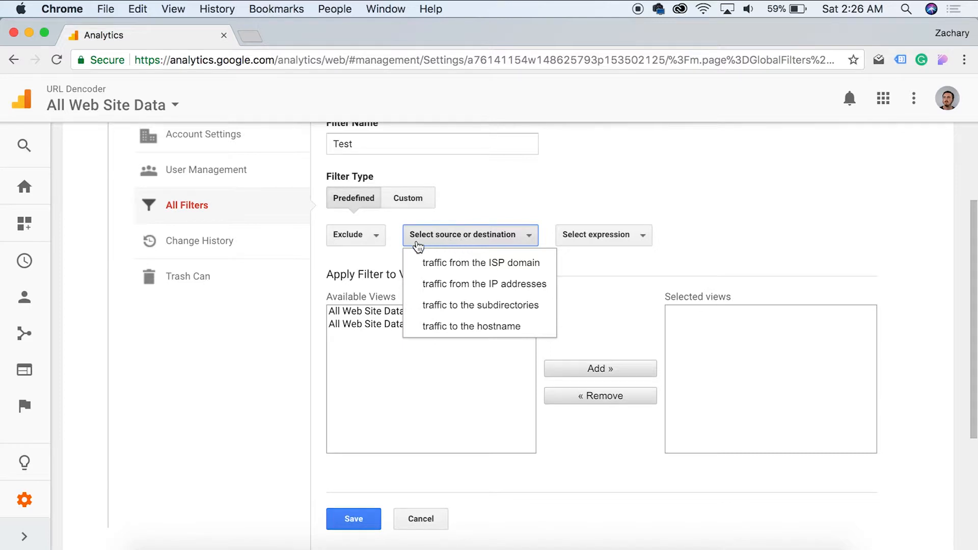
{"action": "left_click", "coordinate": [459, 290]}
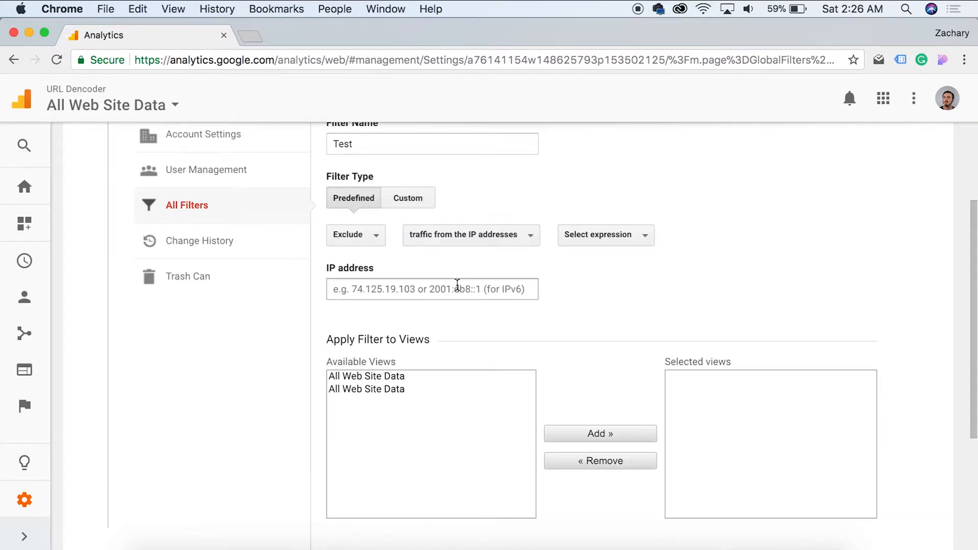
{"action": "left_click", "coordinate": [616, 247]}
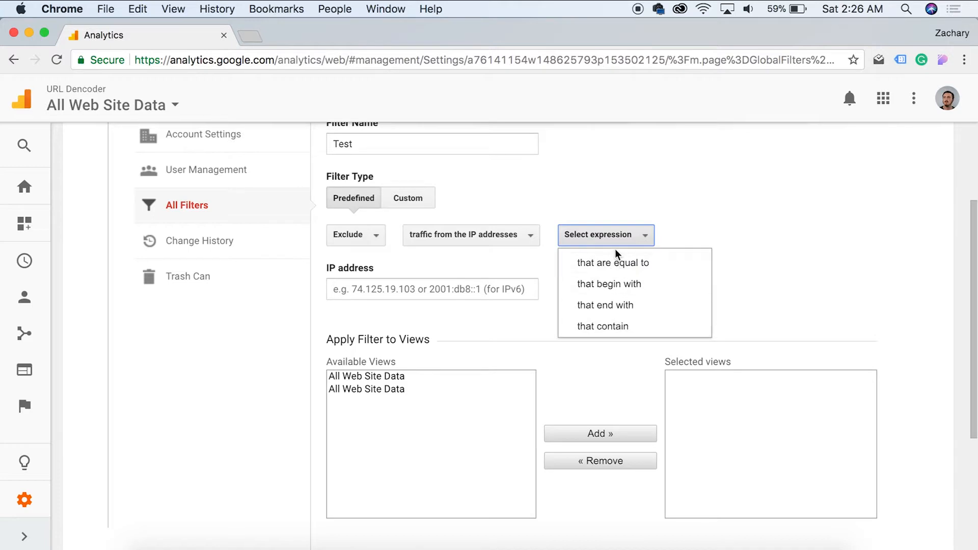
{"action": "left_click", "coordinate": [617, 263]}
{"action": "left_click", "coordinate": [381, 290]}
{"action": "type", "text": "http://107.180.39.228/"}
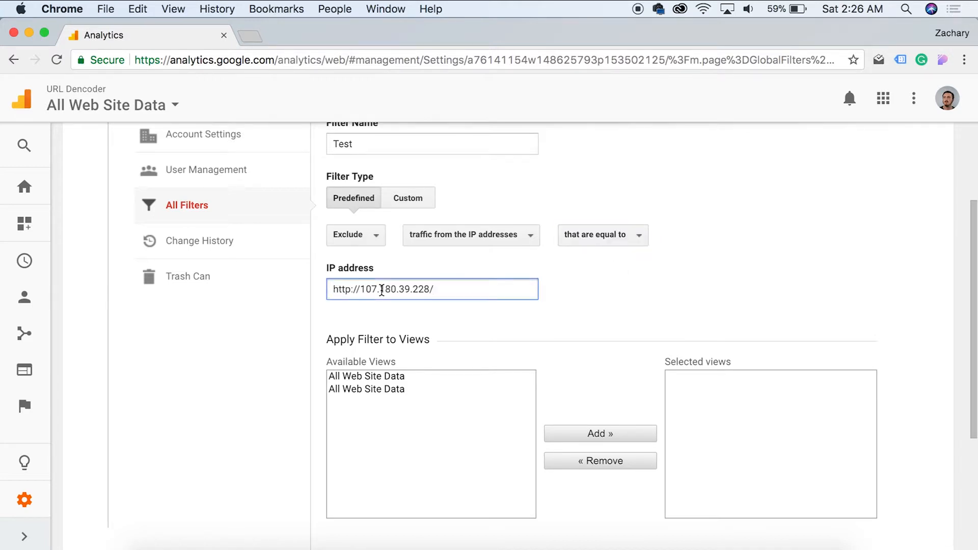
{"action": "key", "text": "BackSpace"}
{"action": "key", "text": "alt+shift+Right"}
{"action": "key", "text": "shift+Right"}
{"action": "key", "text": "shift+Right"}
{"action": "key", "text": "shift+Right"}
{"action": "key", "text": "BackSpace"}
{"action": "left_click", "coordinate": [611, 296]}
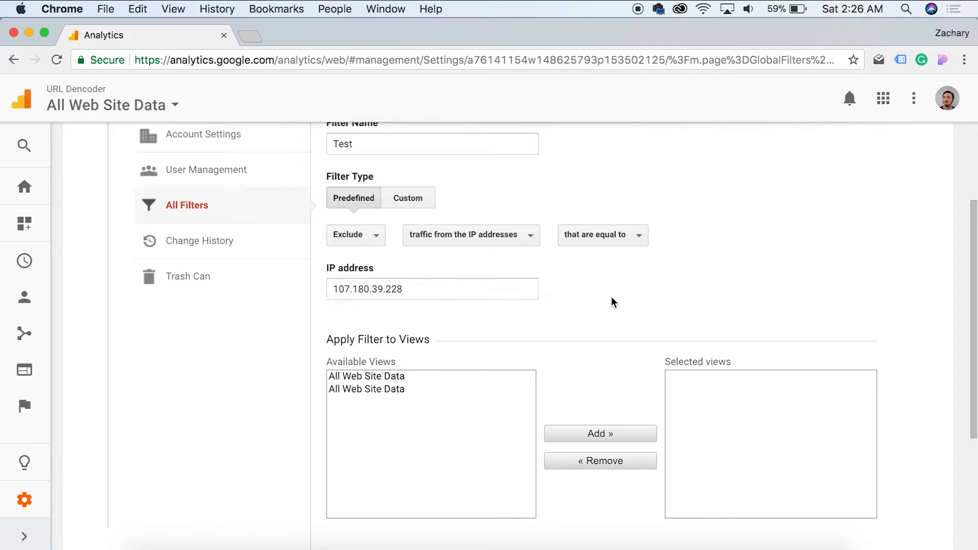
Apply the filter to both available All Web Site Data views.
{"action": "scroll", "coordinate": [369, 274], "scroll_direction": "down", "scroll_amount": 2}
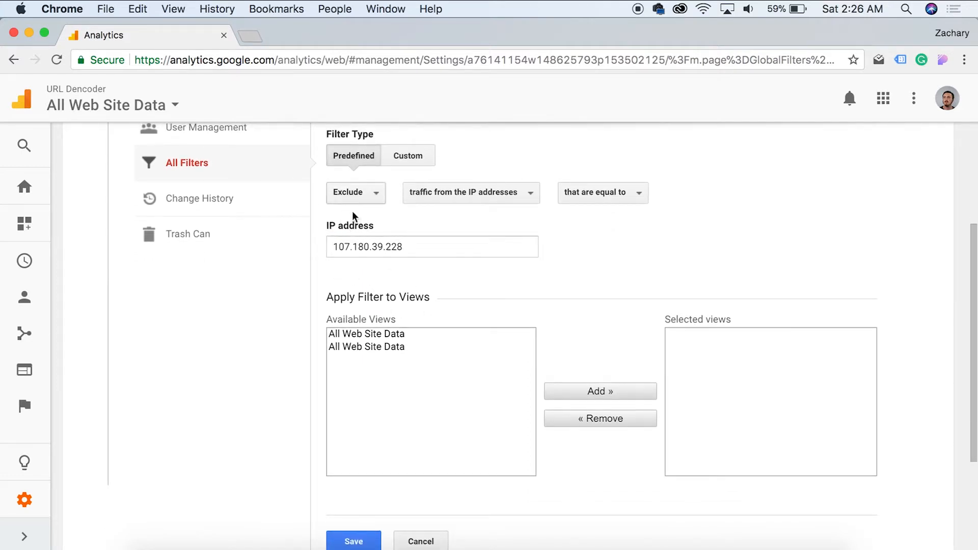
{"action": "scroll", "coordinate": [393, 324], "scroll_direction": "down", "scroll_amount": 1}
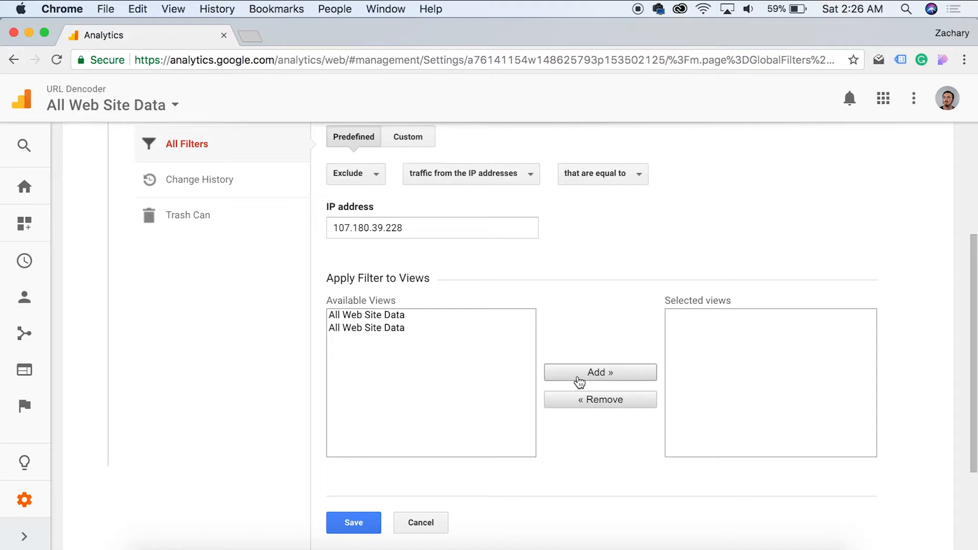
{"action": "left_click", "coordinate": [356, 315]}
{"action": "left_click", "coordinate": [556, 377]}
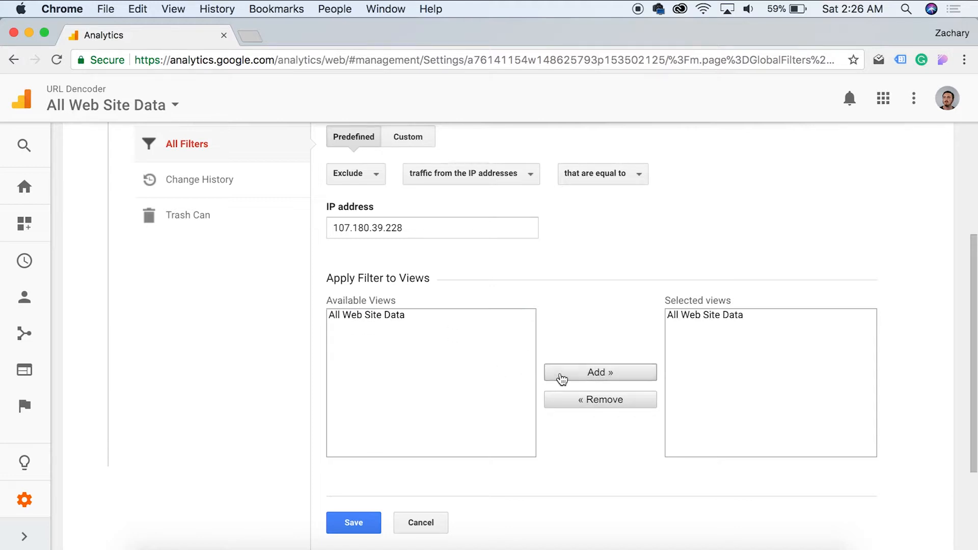
{"action": "left_click", "coordinate": [381, 318]}
{"action": "left_click", "coordinate": [589, 377]}
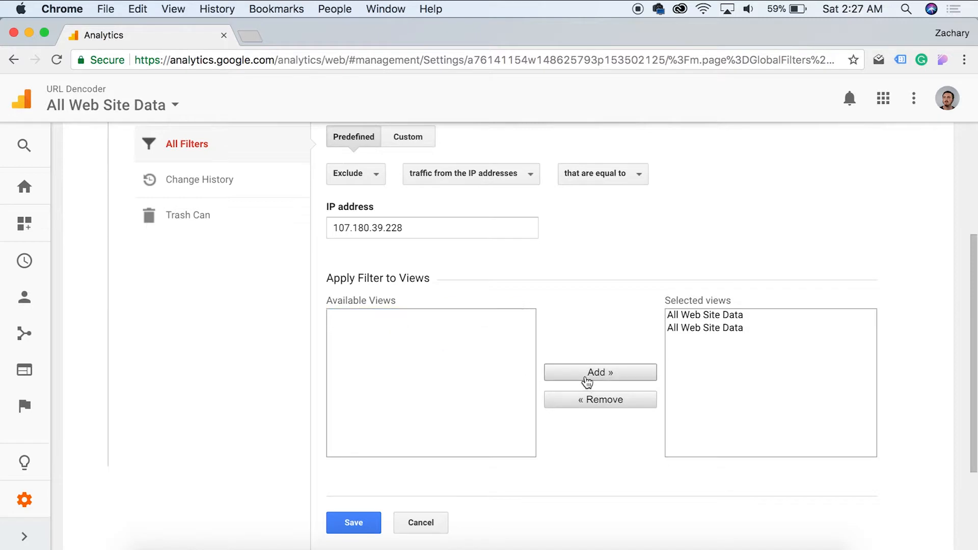
Save the Test filter for the account.
{"action": "scroll", "coordinate": [586, 490], "scroll_direction": "up", "scroll_amount": 1}
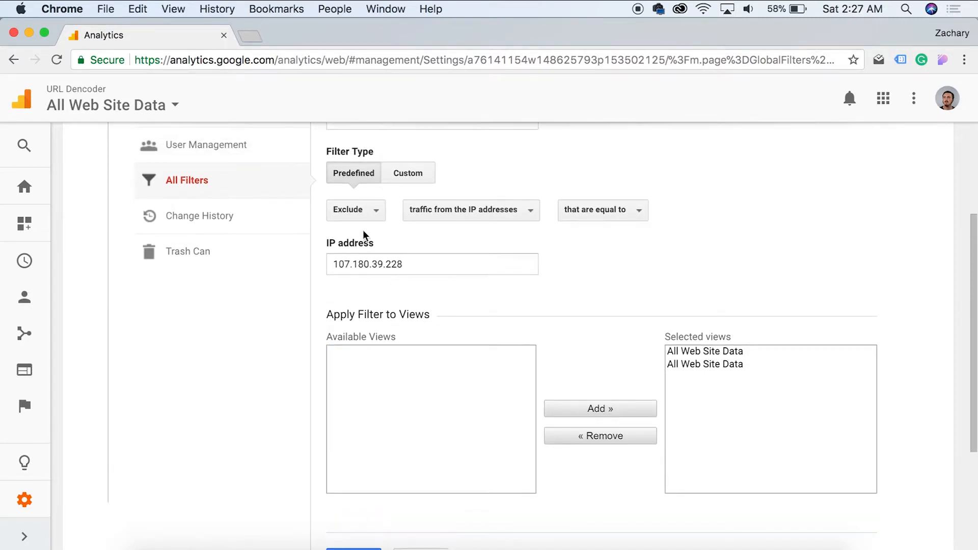
{"action": "left_click", "coordinate": [361, 263]}
{"action": "scroll", "coordinate": [674, 402], "scroll_direction": "down", "scroll_amount": 3}
{"action": "scroll", "coordinate": [340, 451], "scroll_direction": "up", "scroll_amount": 5}
{"action": "scroll", "coordinate": [340, 450], "scroll_direction": "down", "scroll_amount": 4}
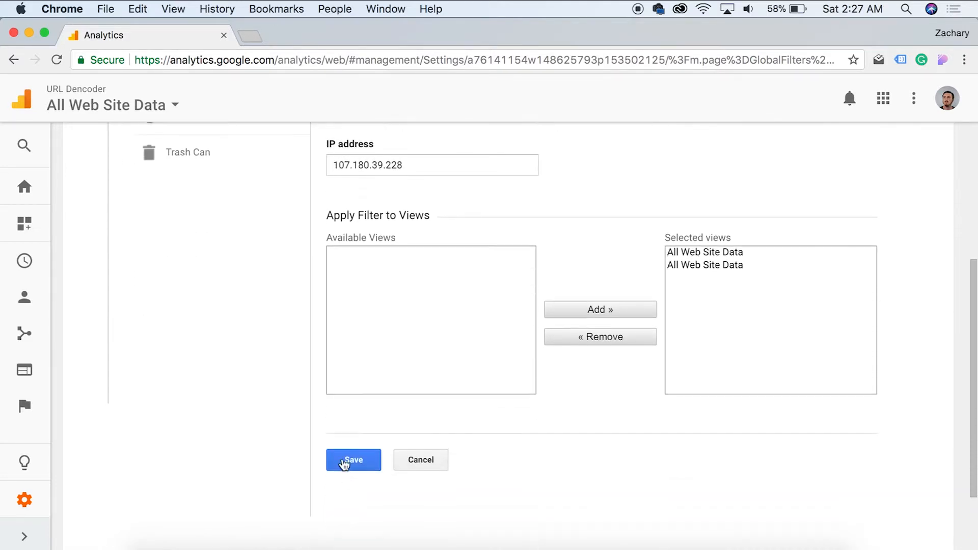
{"action": "left_click", "coordinate": [348, 463]}
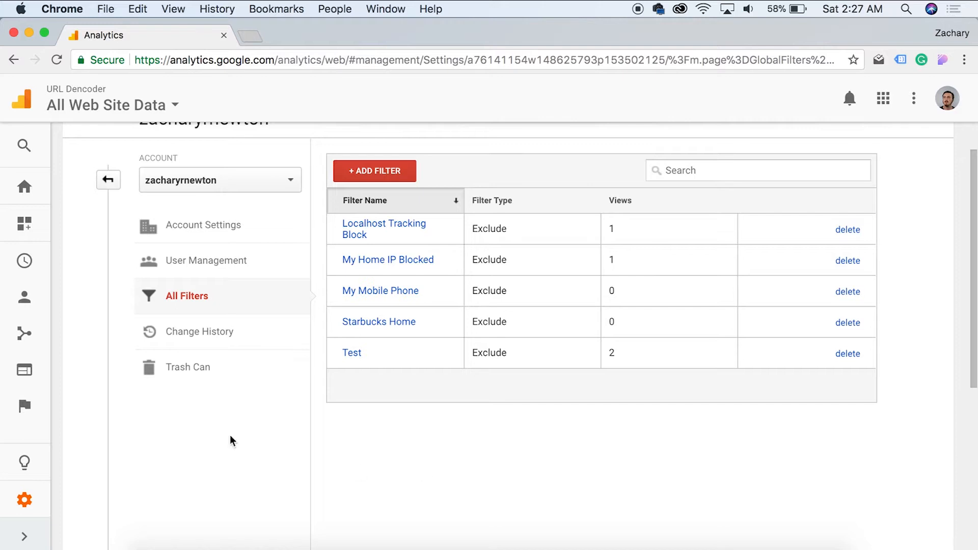
Start a new custom alert for the All Web Site Data view and name it "100 Views in a Day".
{"action": "left_click", "coordinate": [26, 502]}
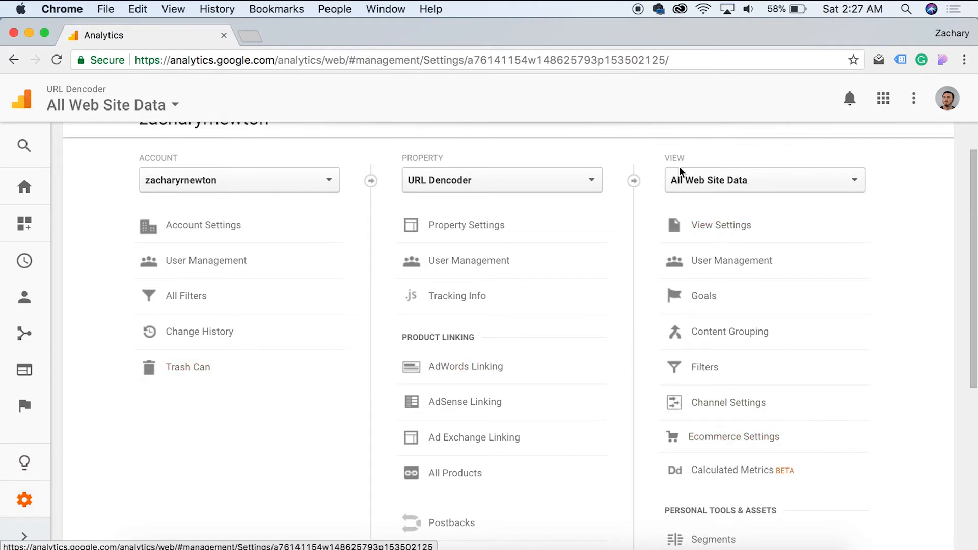
{"action": "scroll", "coordinate": [714, 408], "scroll_direction": "down", "scroll_amount": 3}
{"action": "scroll", "coordinate": [715, 424], "scroll_direction": "down", "scroll_amount": 5}
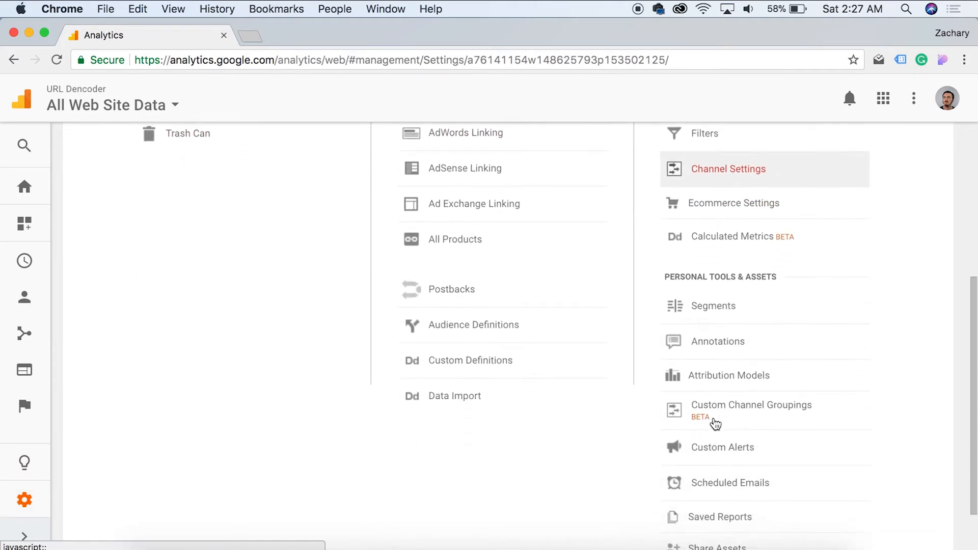
{"action": "left_click", "coordinate": [715, 406]}
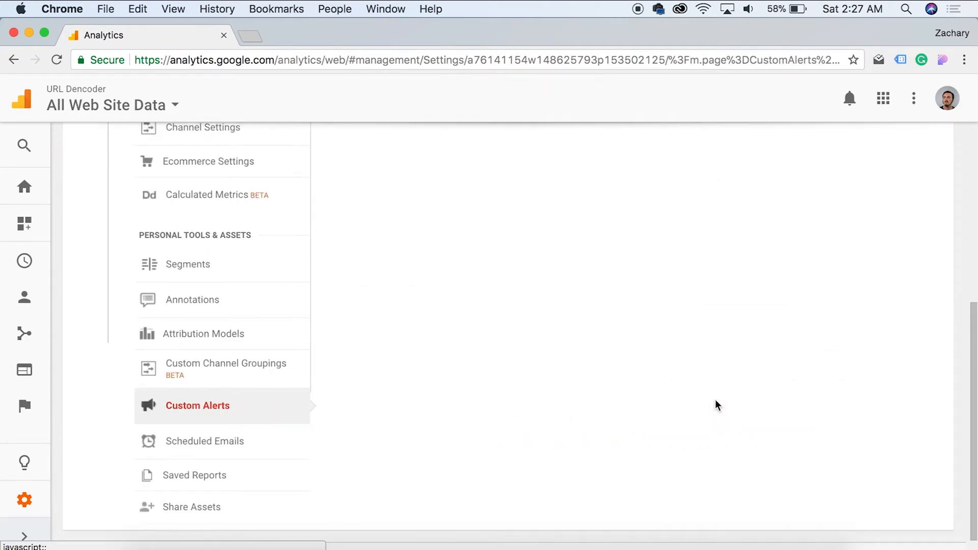
{"action": "scroll", "coordinate": [715, 400], "scroll_direction": "up", "scroll_amount": 6}
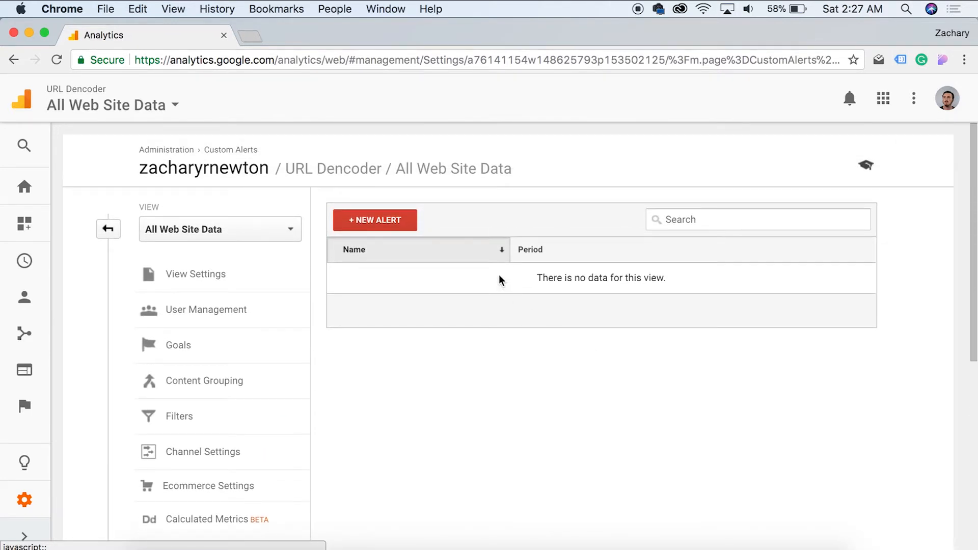
{"action": "left_click", "coordinate": [395, 224]}
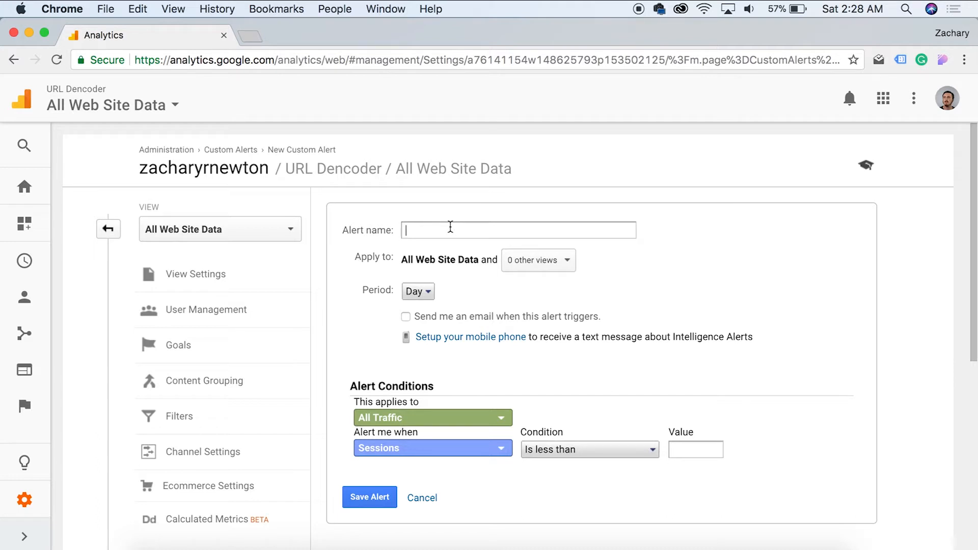
{"action": "type", "text": "100"}
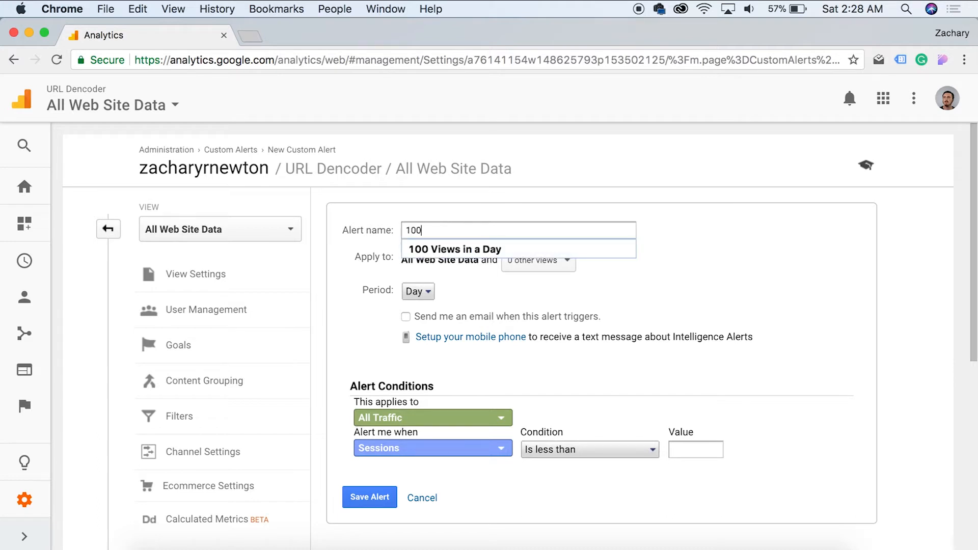
{"action": "left_click", "coordinate": [489, 248]}
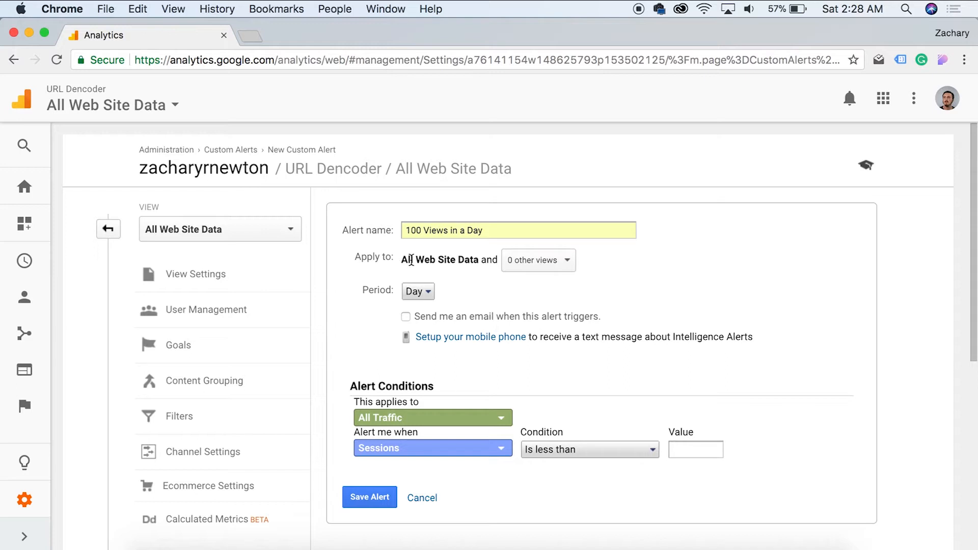
{"action": "left_click", "coordinate": [534, 266]}
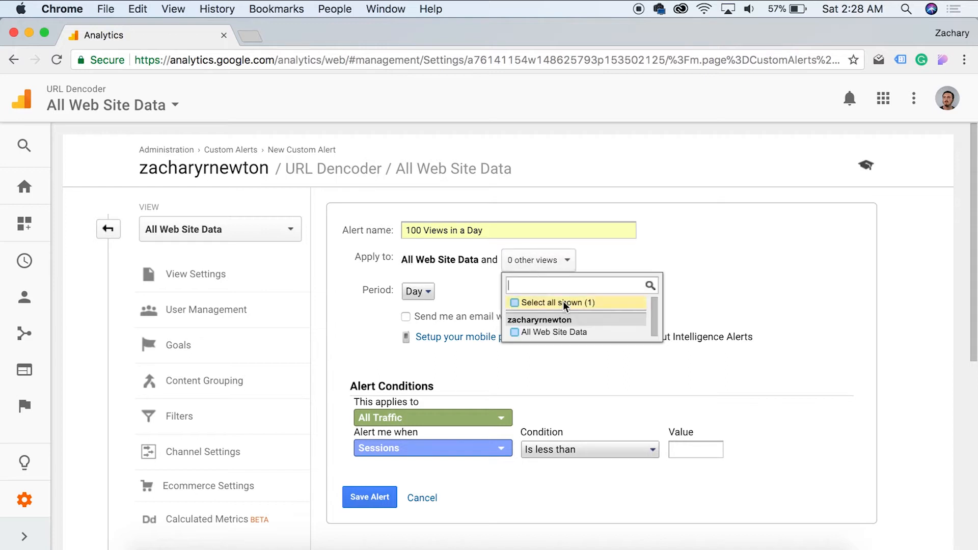
{"action": "left_click", "coordinate": [482, 294]}
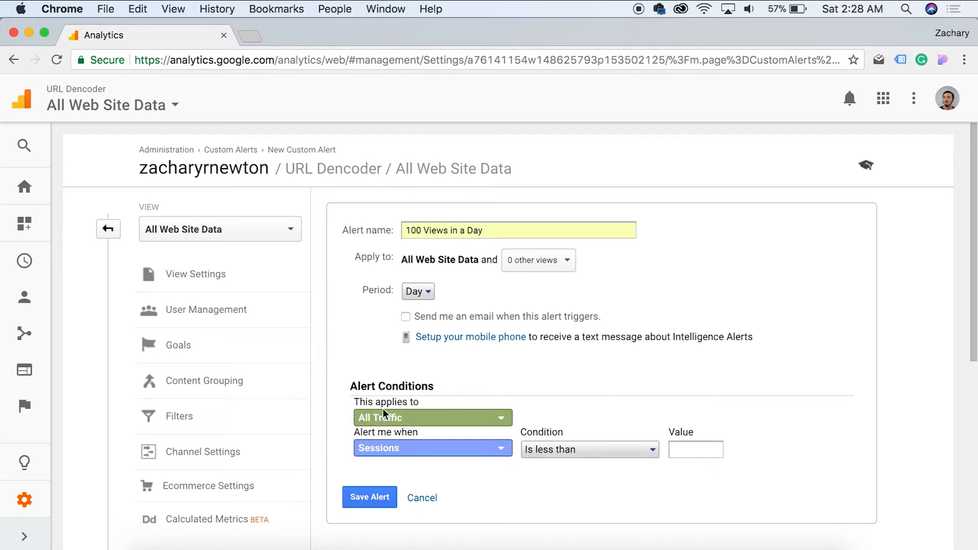
{"action": "left_click", "coordinate": [434, 418]}
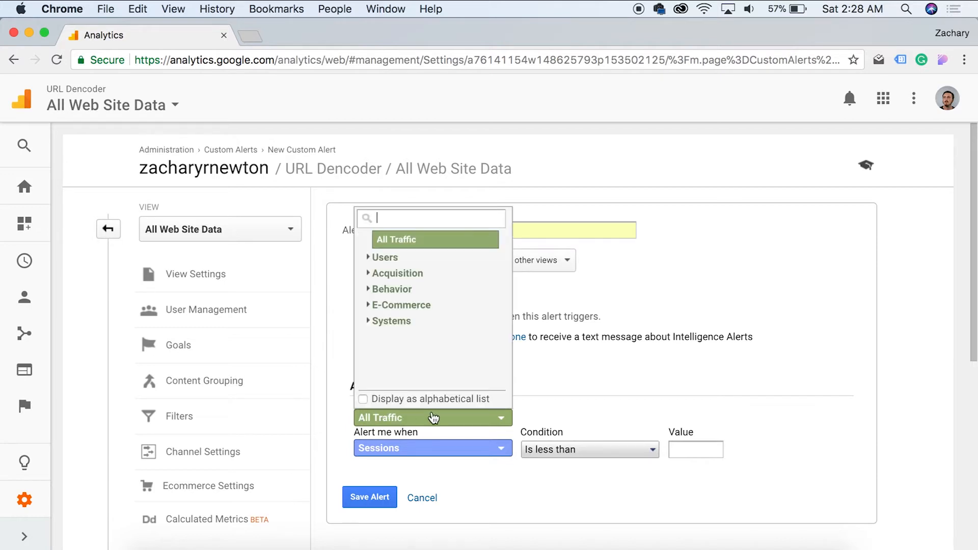
{"action": "left_click", "coordinate": [598, 351]}
Set the alert condition for all traffic to trigger when Pageviews is greater than 100.
{"action": "scroll", "coordinate": [560, 372], "scroll_direction": "down", "scroll_amount": 2}
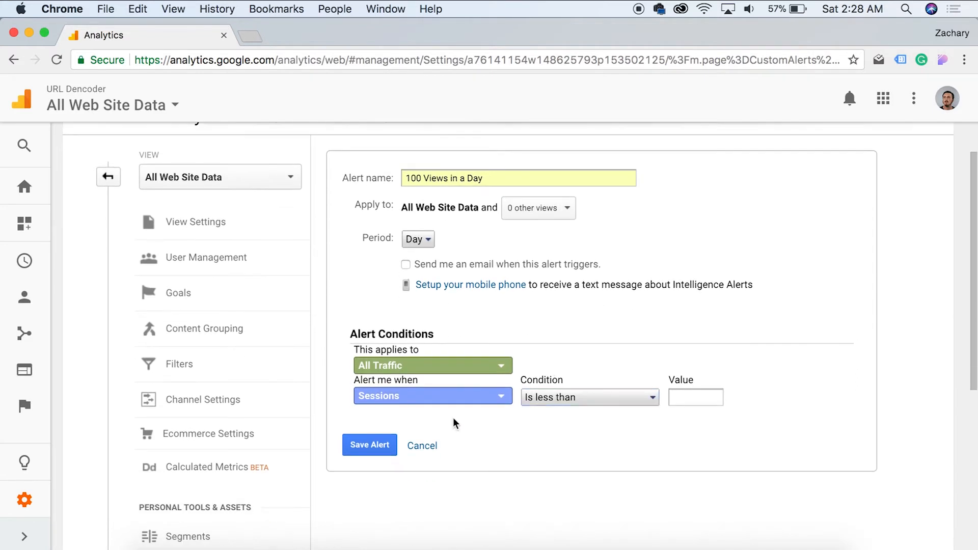
{"action": "left_click", "coordinate": [436, 403]}
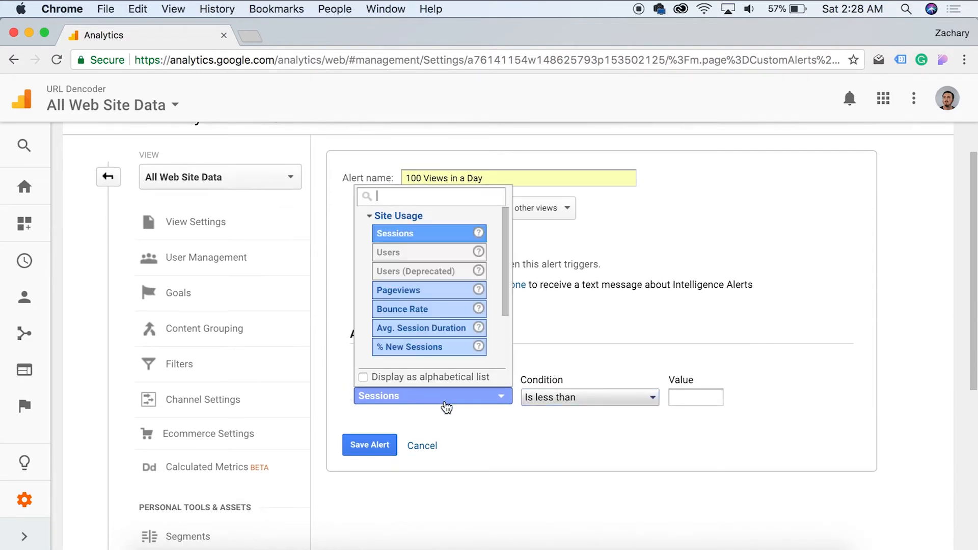
{"action": "left_click", "coordinate": [414, 289]}
{"action": "left_click", "coordinate": [586, 402]}
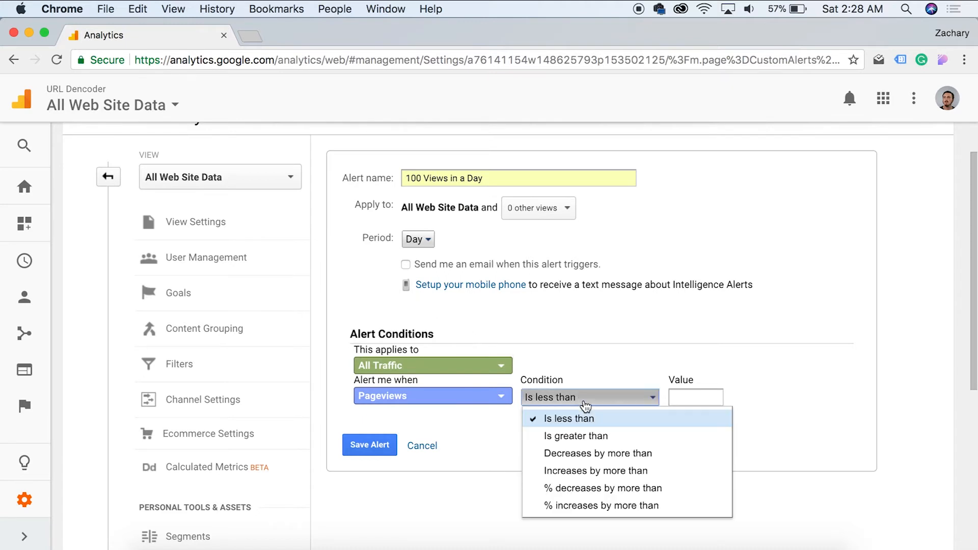
{"action": "left_click", "coordinate": [600, 437]}
{"action": "left_click", "coordinate": [701, 398]}
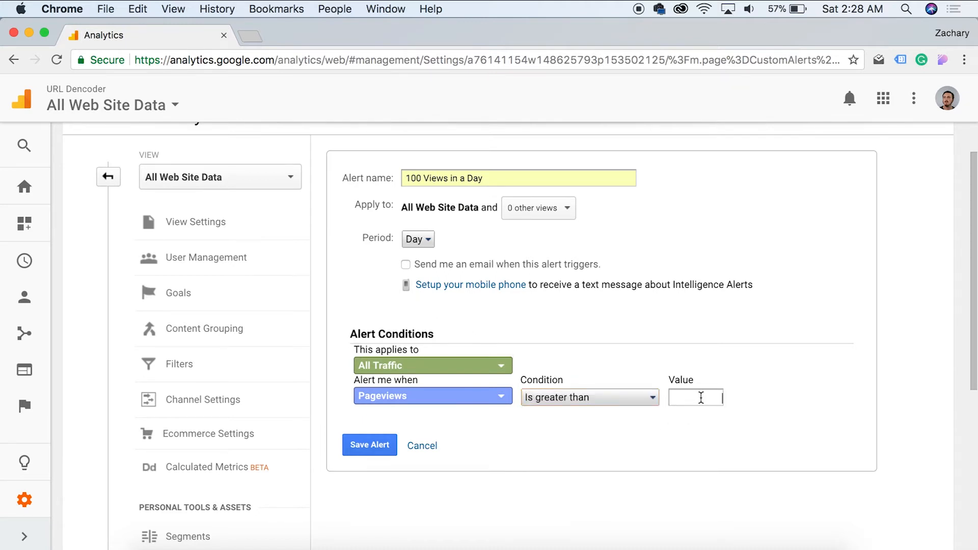
{"action": "type", "text": "100"}
{"action": "left_click", "coordinate": [405, 264]}
{"action": "left_click", "coordinate": [715, 270]}
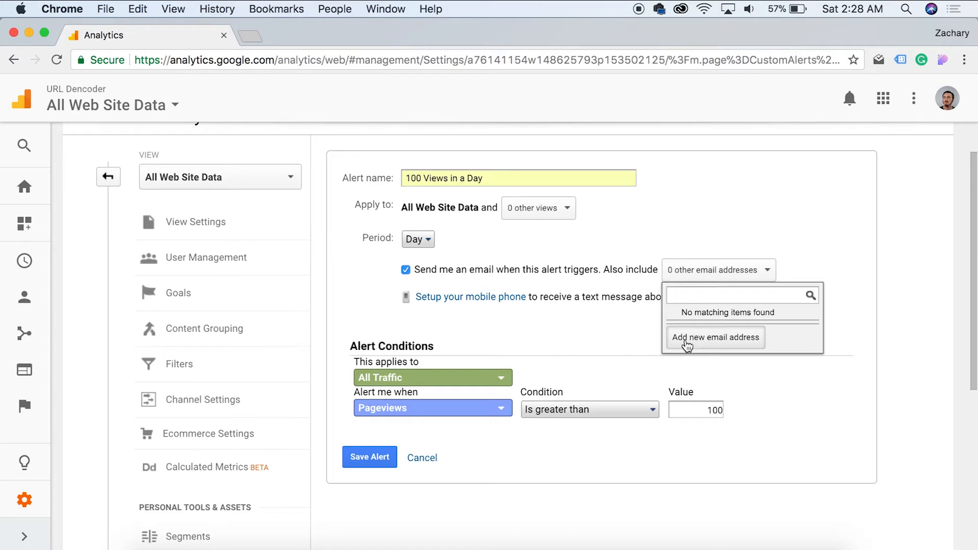
{"action": "left_click", "coordinate": [588, 329]}
{"action": "left_click", "coordinate": [406, 270]}
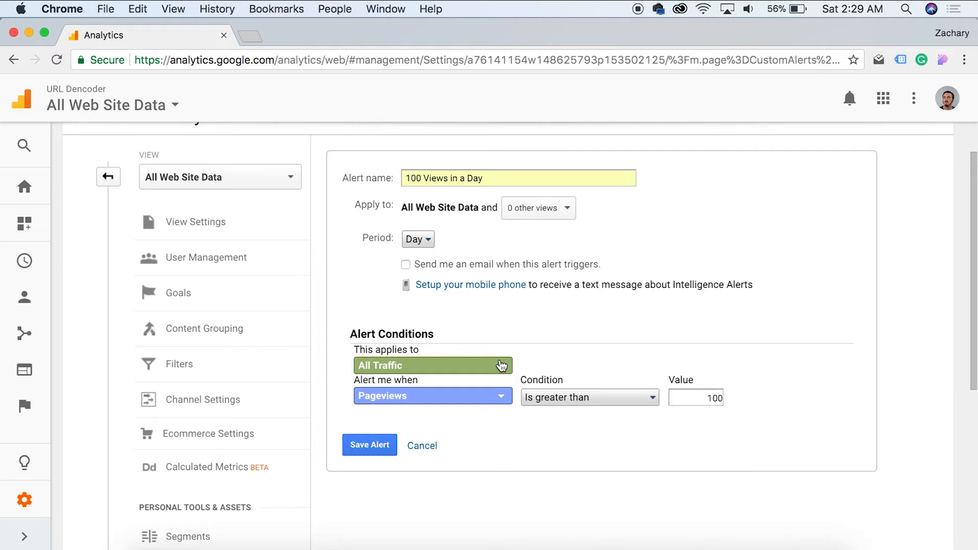
{"action": "left_click", "coordinate": [585, 406]}
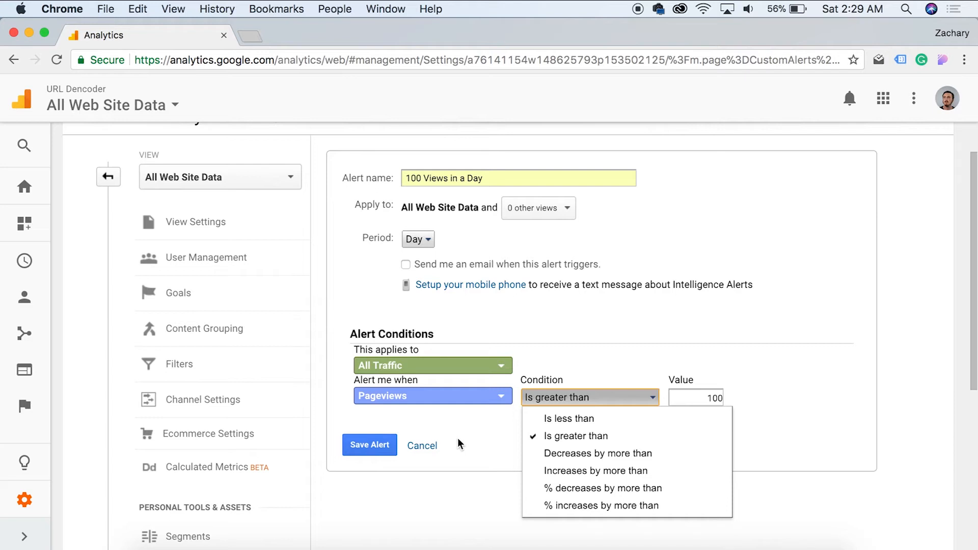
{"action": "left_click", "coordinate": [453, 423]}
{"action": "left_click", "coordinate": [406, 368]}
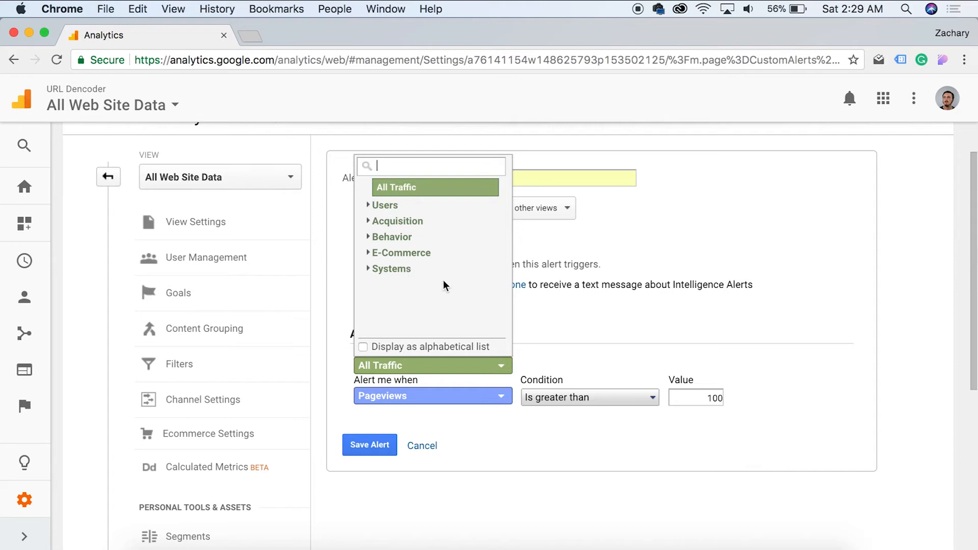
{"action": "left_click", "coordinate": [453, 431]}
{"action": "left_click", "coordinate": [468, 400]}
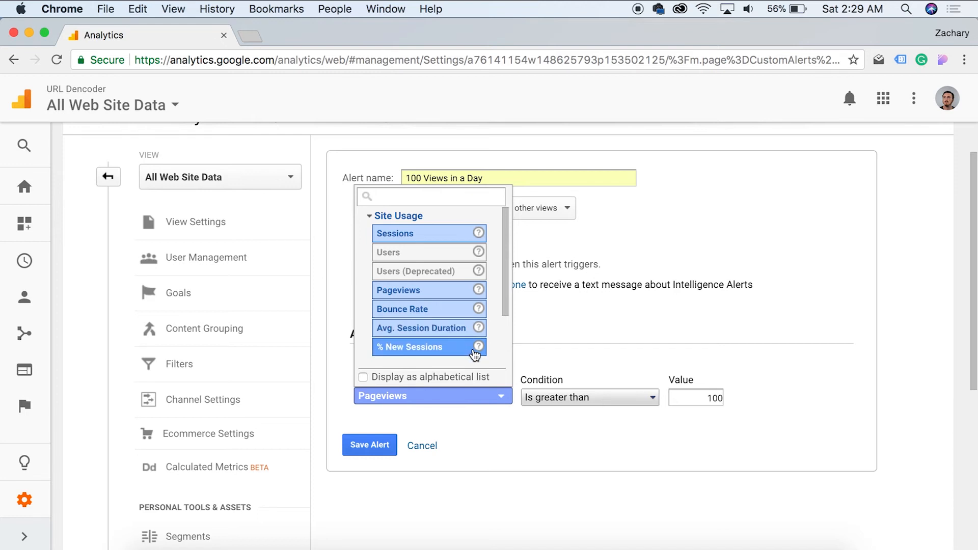
{"action": "left_click", "coordinate": [497, 448]}
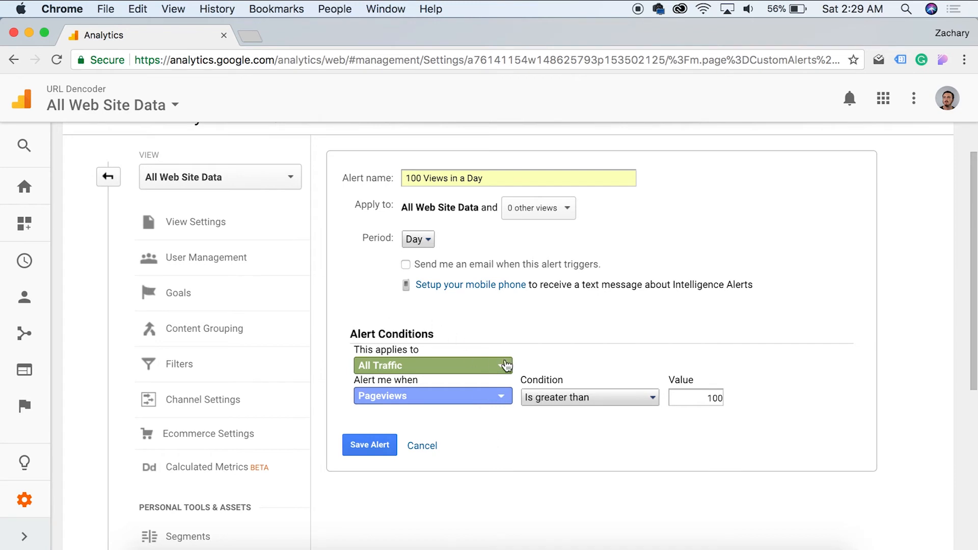
Save the "100 Views in a Day" custom alert.
{"action": "left_click", "coordinate": [360, 450]}
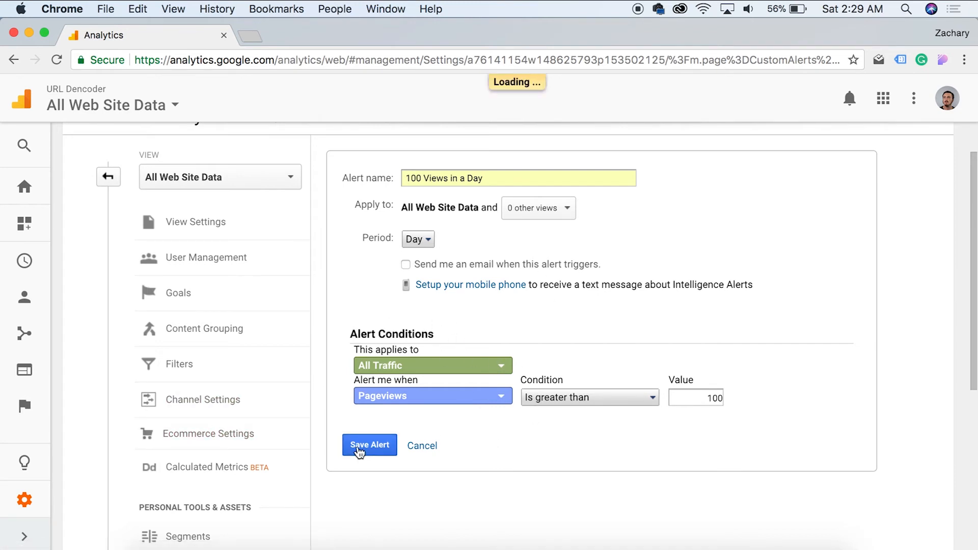